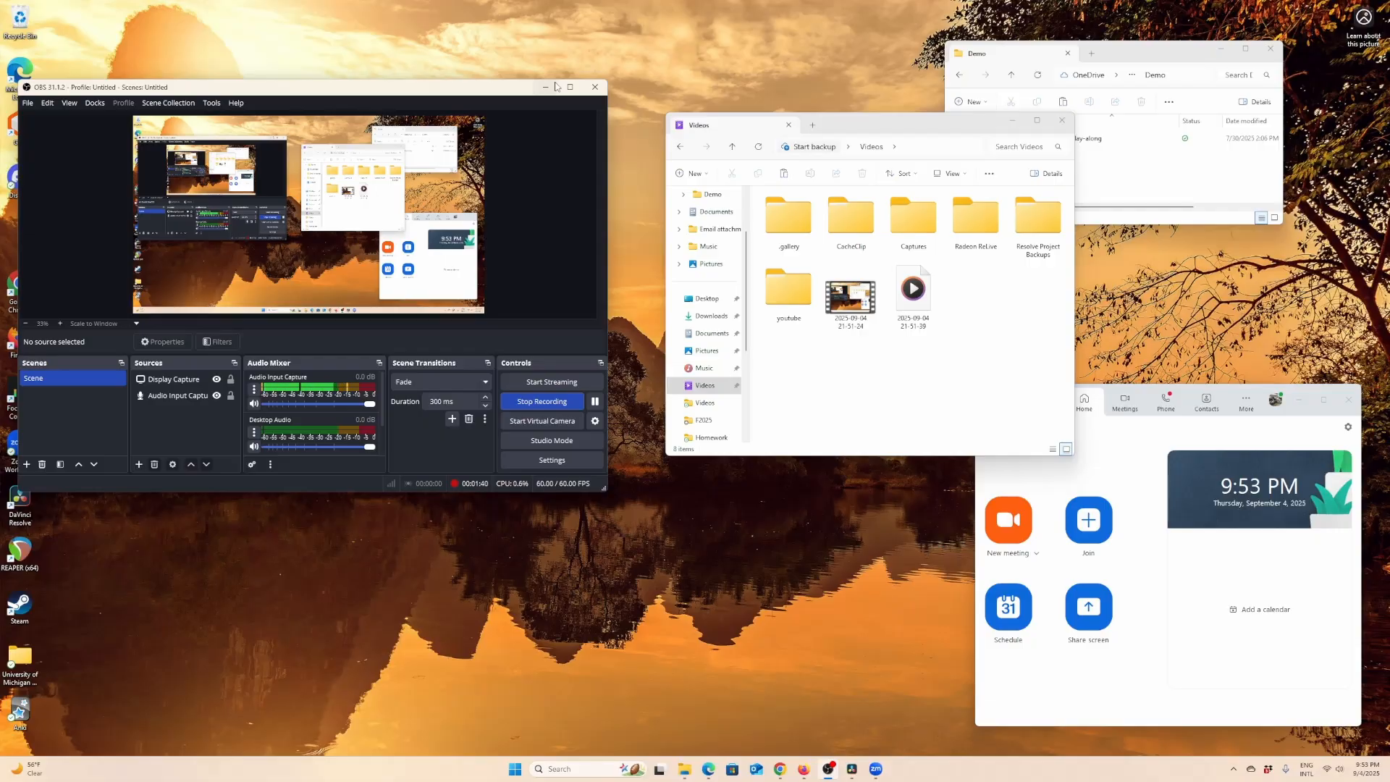
- Open the Philly-play-along track from the Demo folder, pause its playback, and minimize the OBS window
left_click(1120, 58)
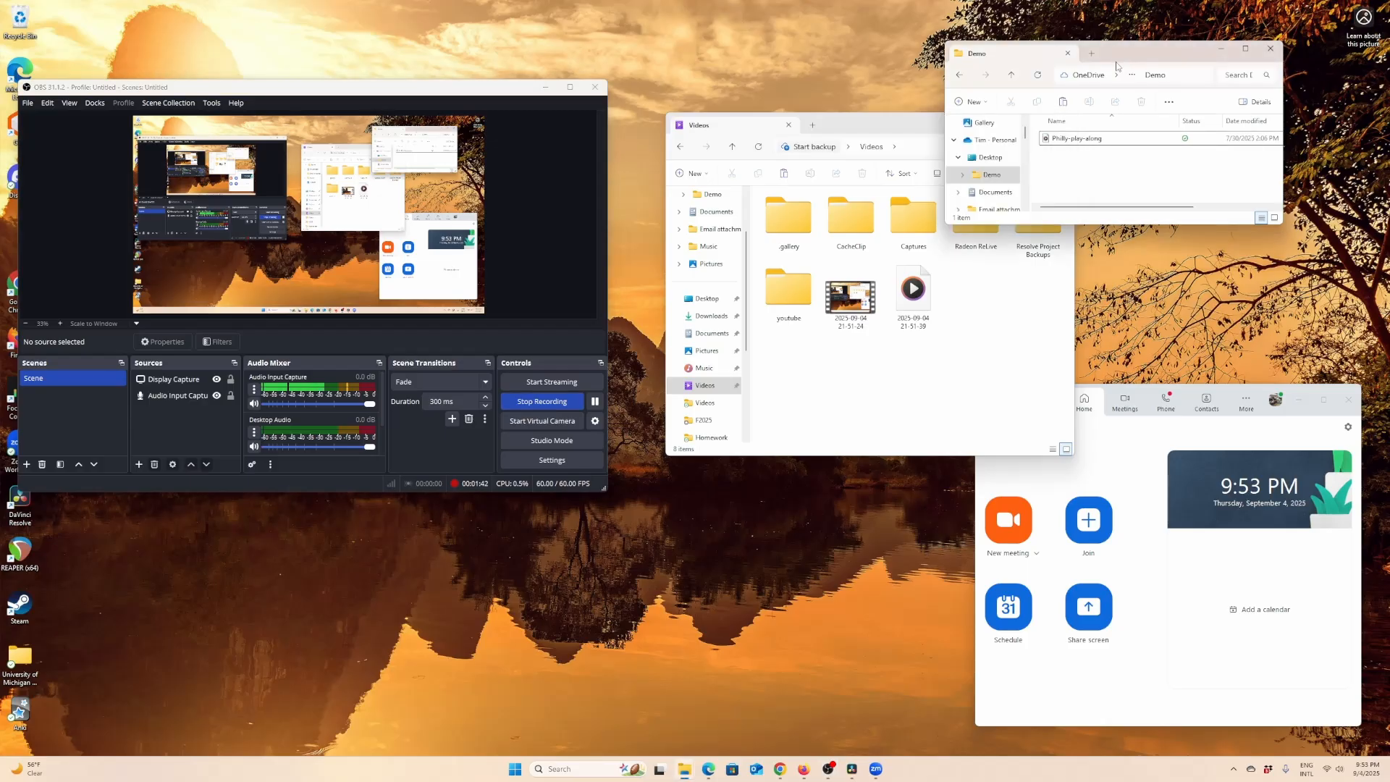
left_click(1074, 139)
double_click(1074, 140)
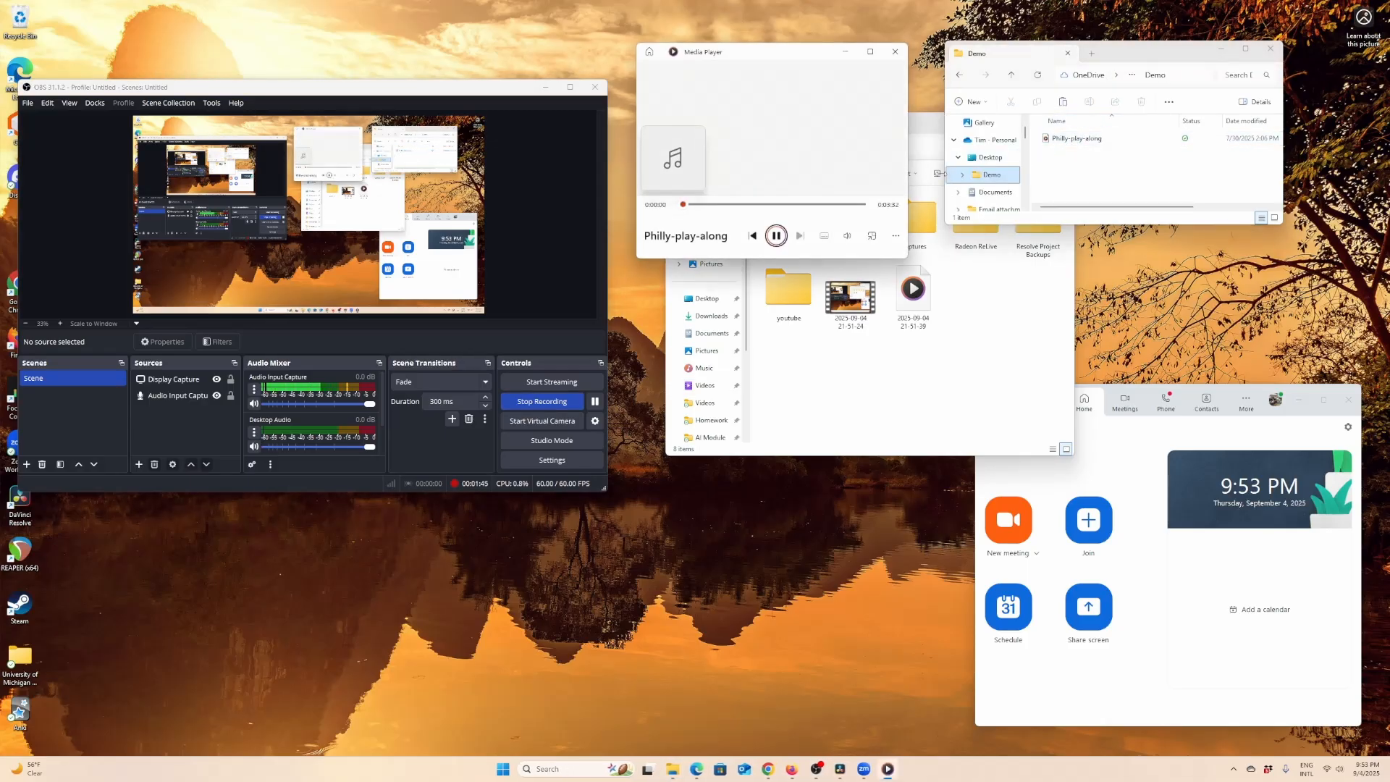
left_click(780, 231)
left_click(545, 88)
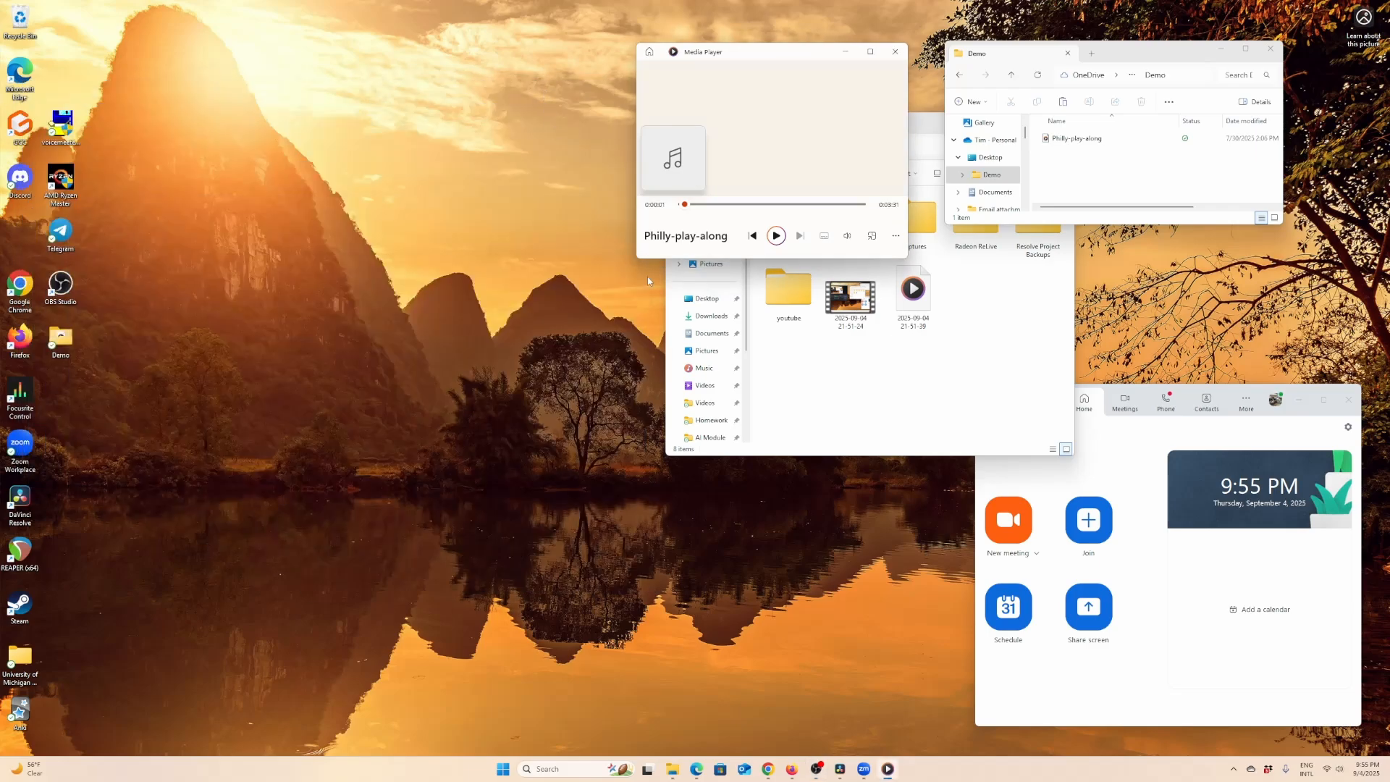
- Open the Voicemeeter Banana mixer and move its window onto the free desktop area beside Media Player
key("super")
type("voice")
key("Return")
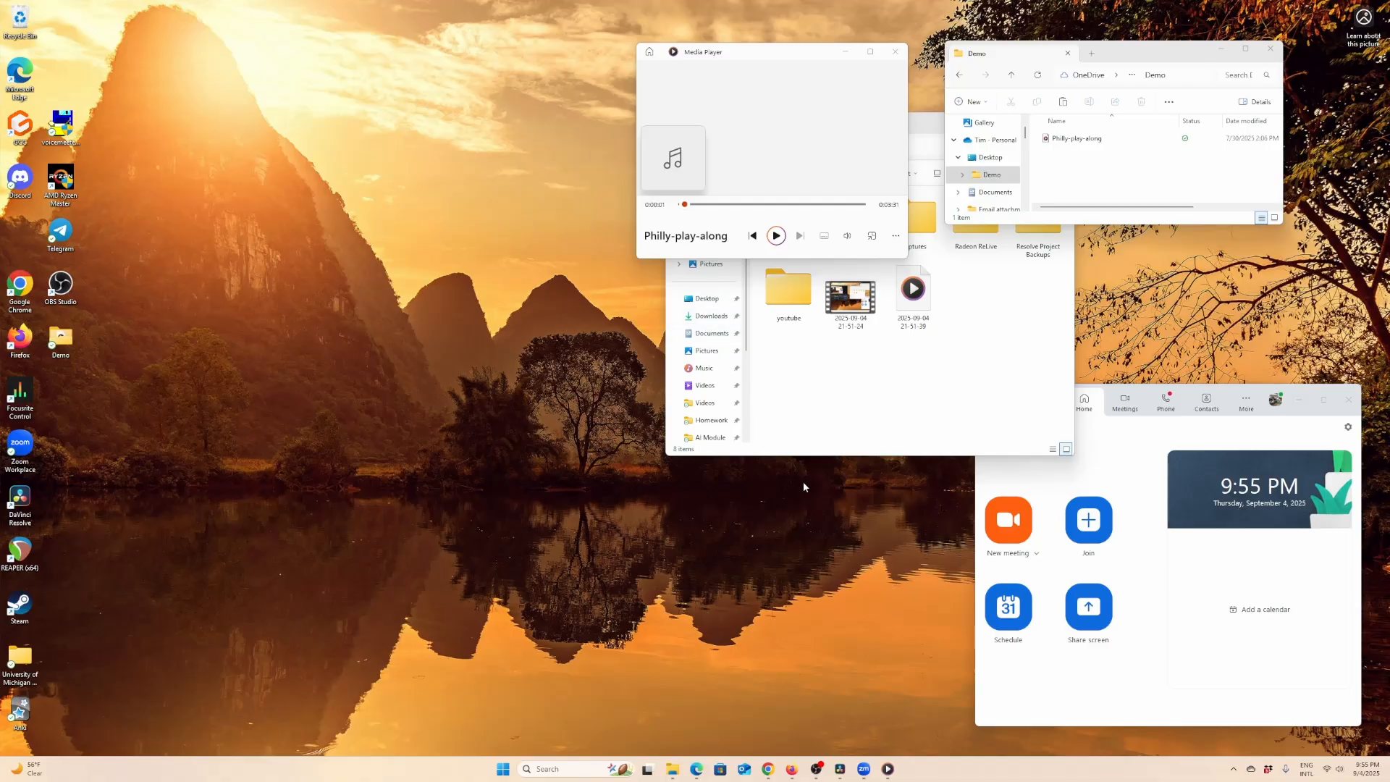
left_click(1235, 771)
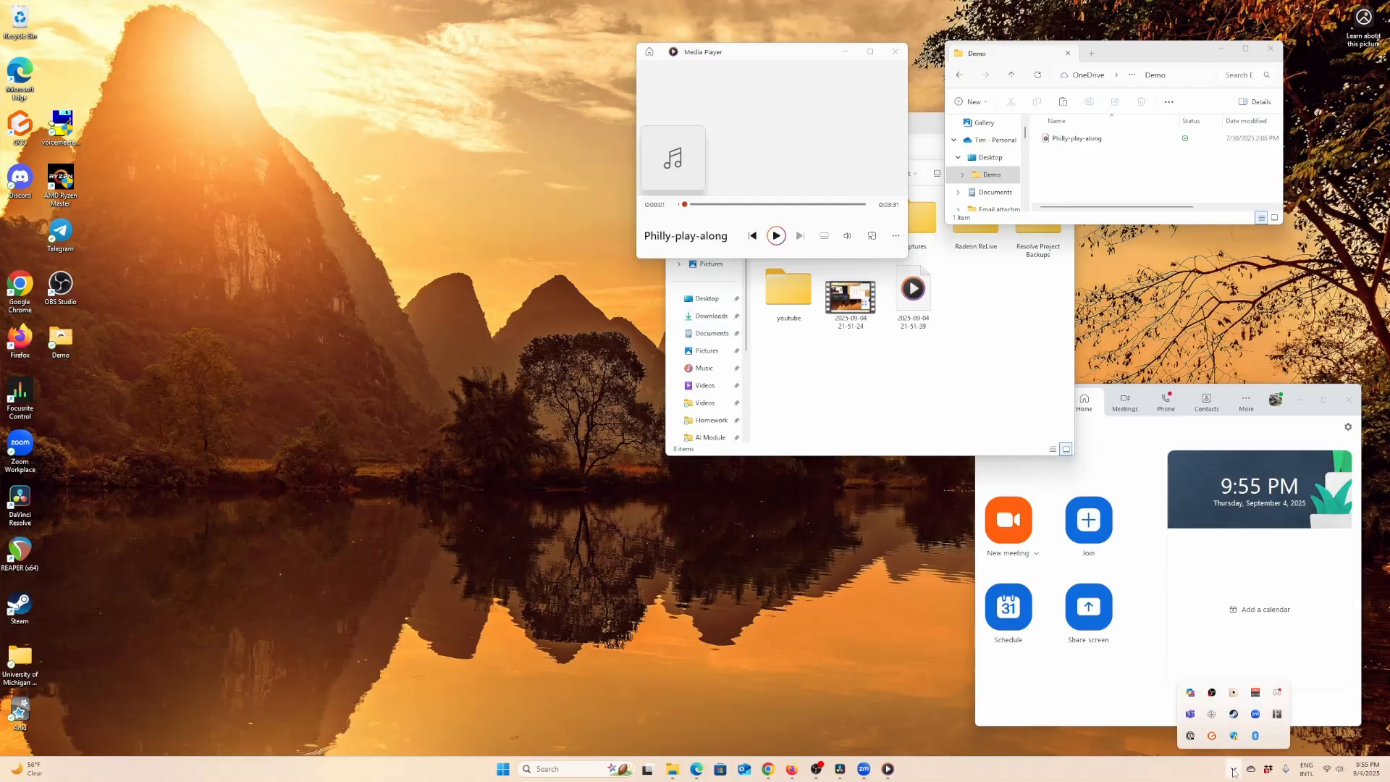
left_click(1256, 693)
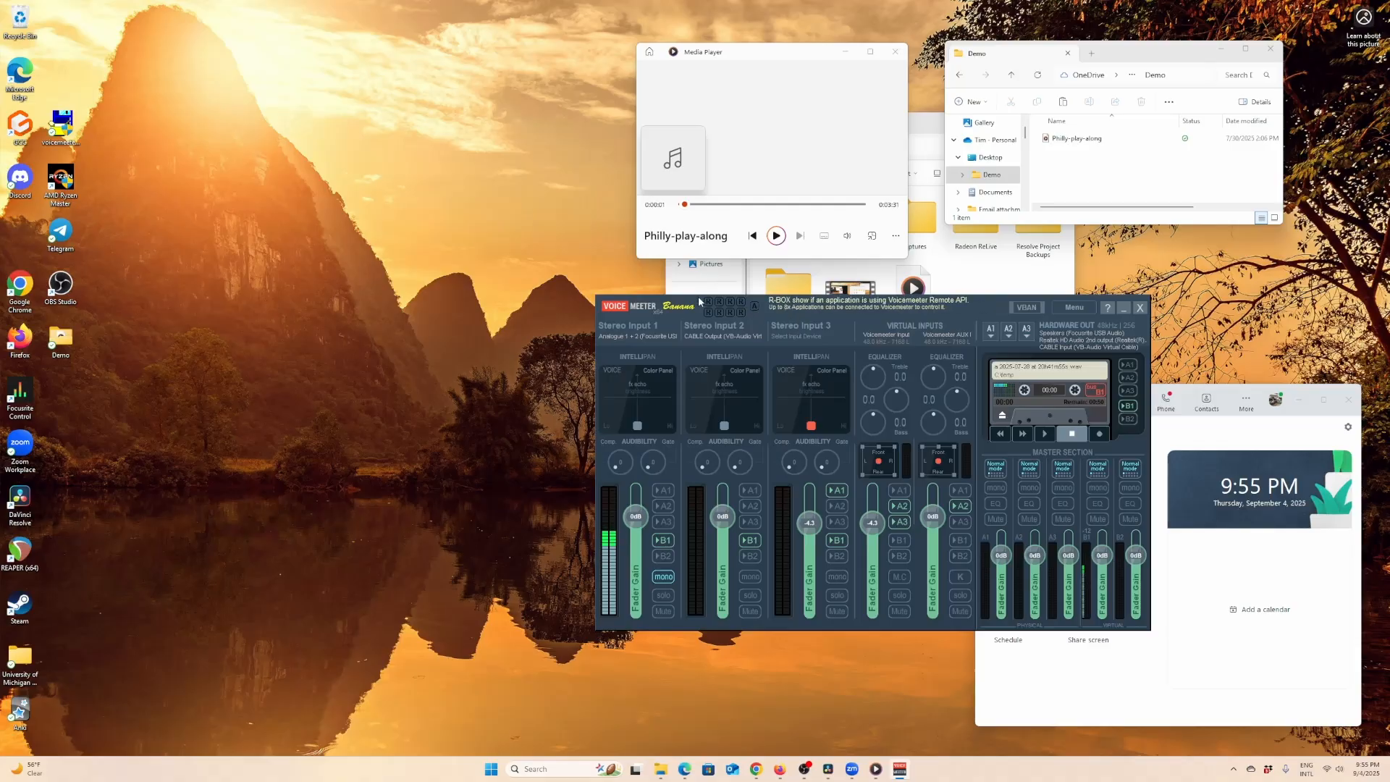
left_click_drag(675, 306, 129, 182)
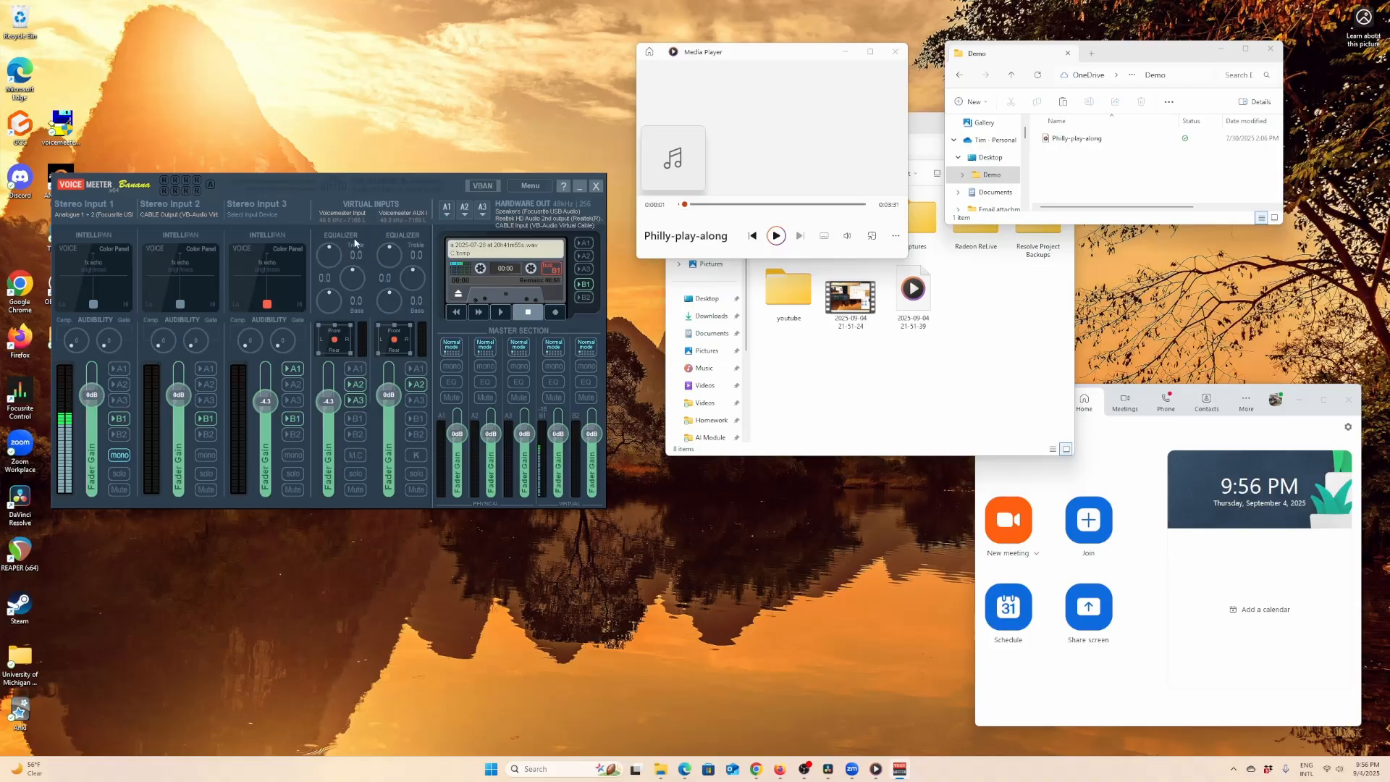
- Look through the devices available for hardware output A1, then review the output routing of the virtual input and Stereo Input 1
left_click(447, 212)
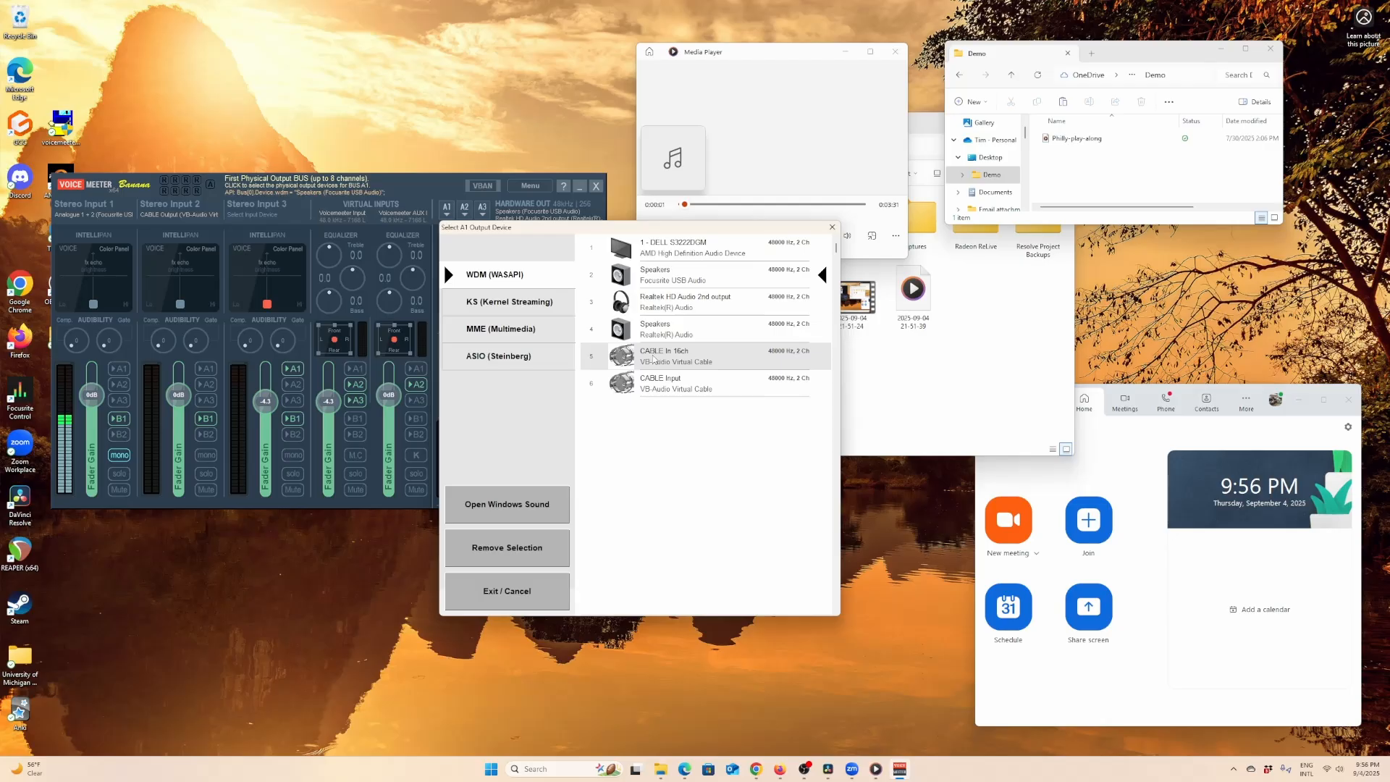
left_click(830, 230)
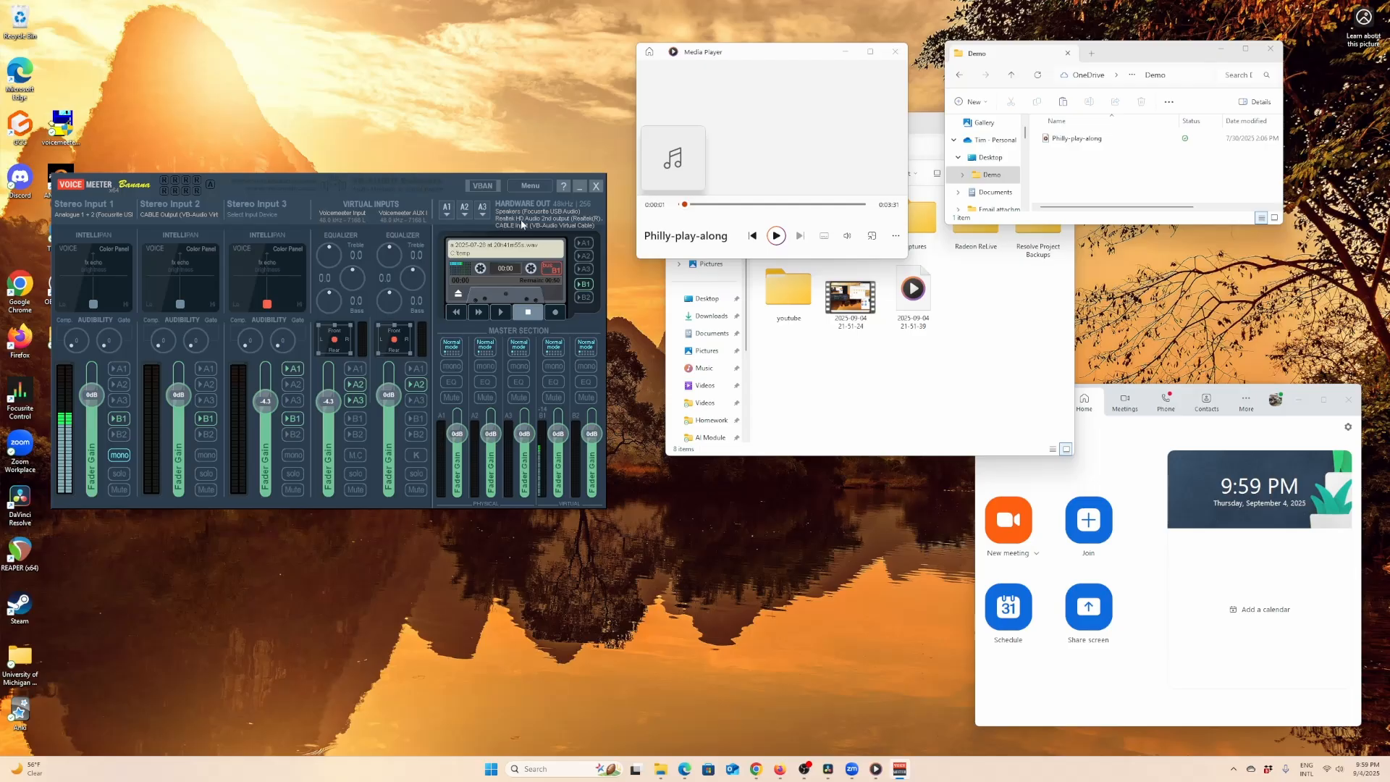
left_click(349, 403)
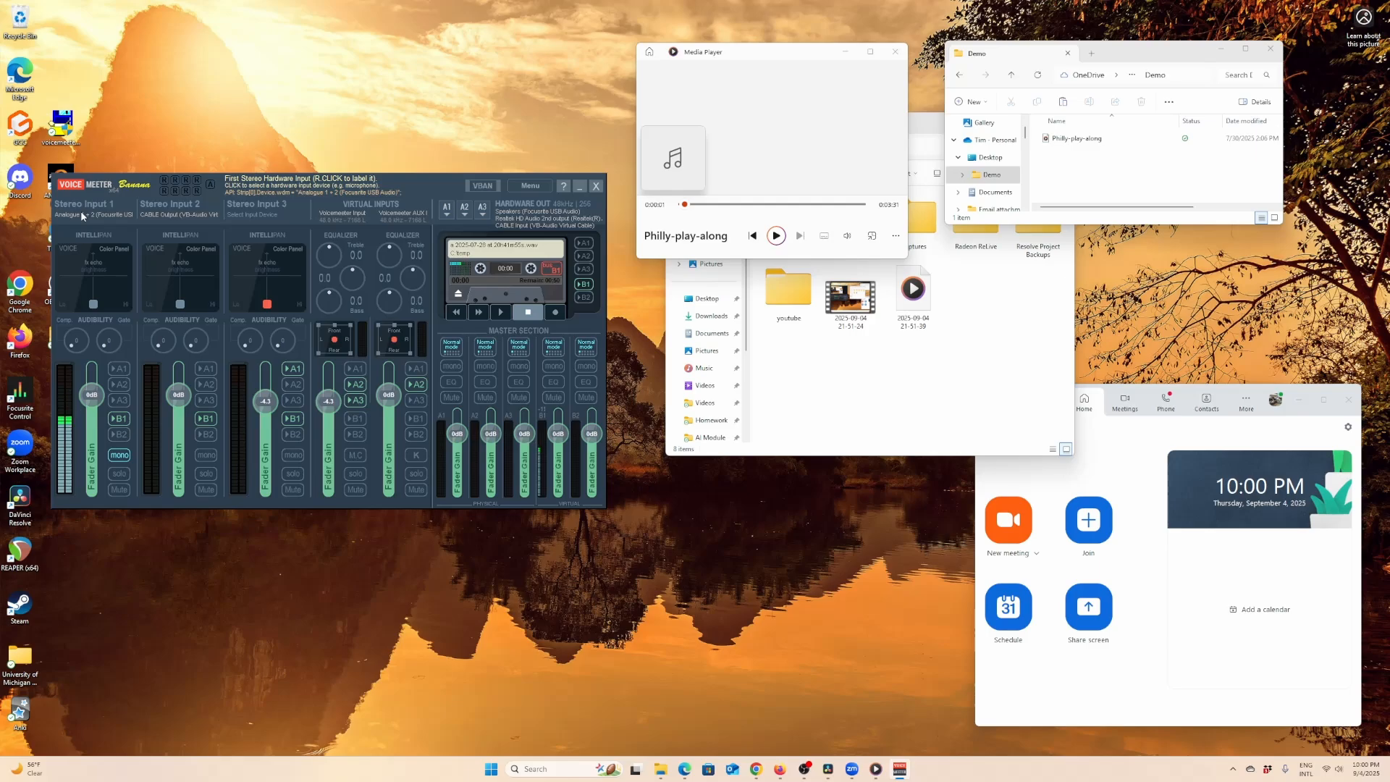
left_click(121, 420)
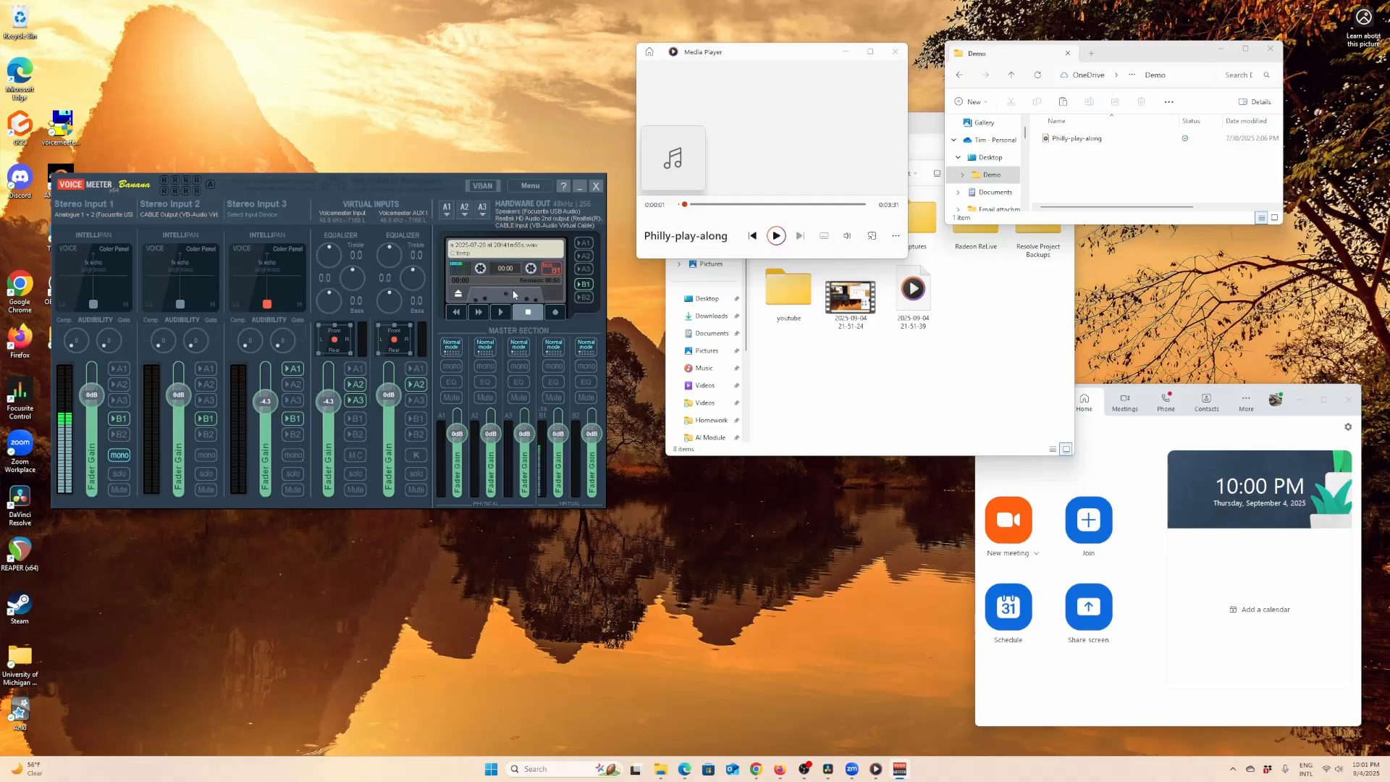
- Record a short take with Voicemeeter's tape recorder while playing Philly-play-along, pausing the track and stopping the recorder at the end
left_click(551, 311)
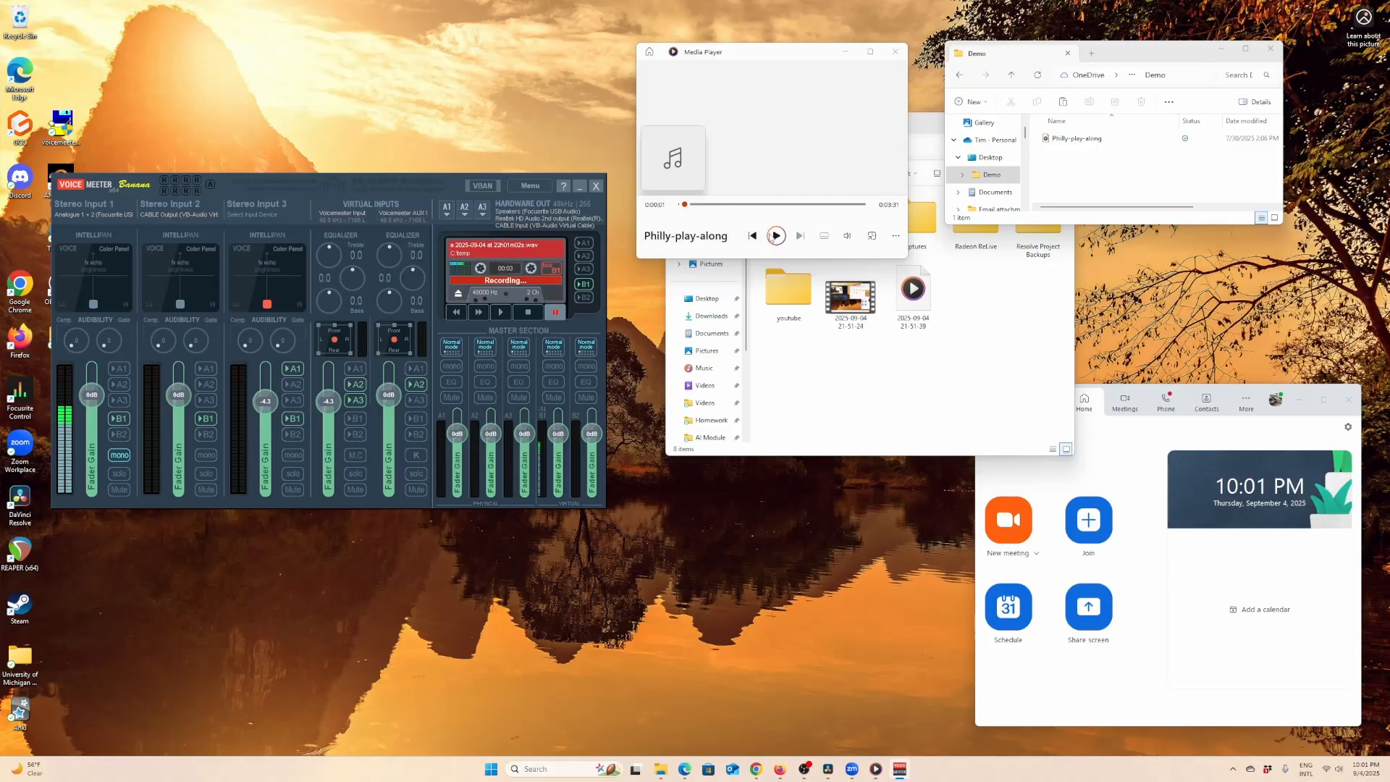
left_click(776, 236)
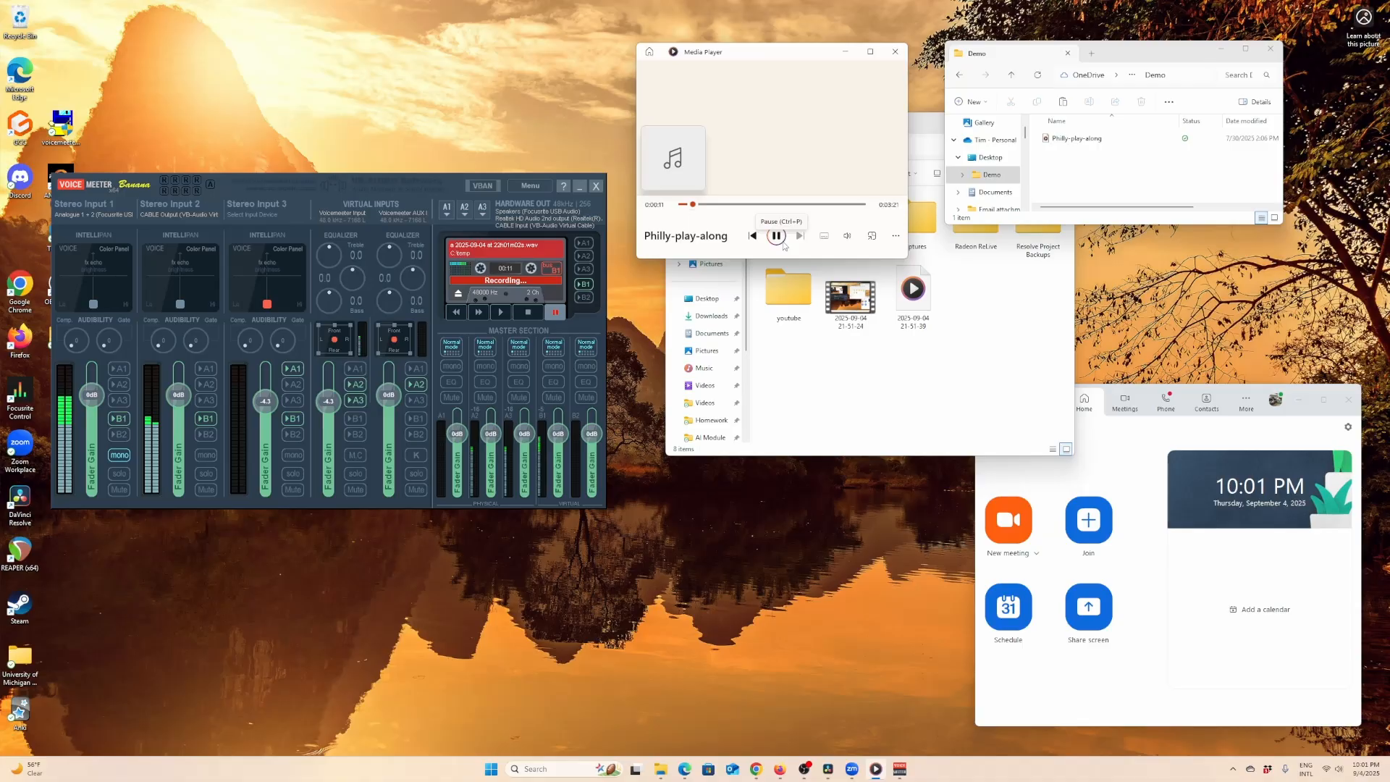
left_click(777, 235)
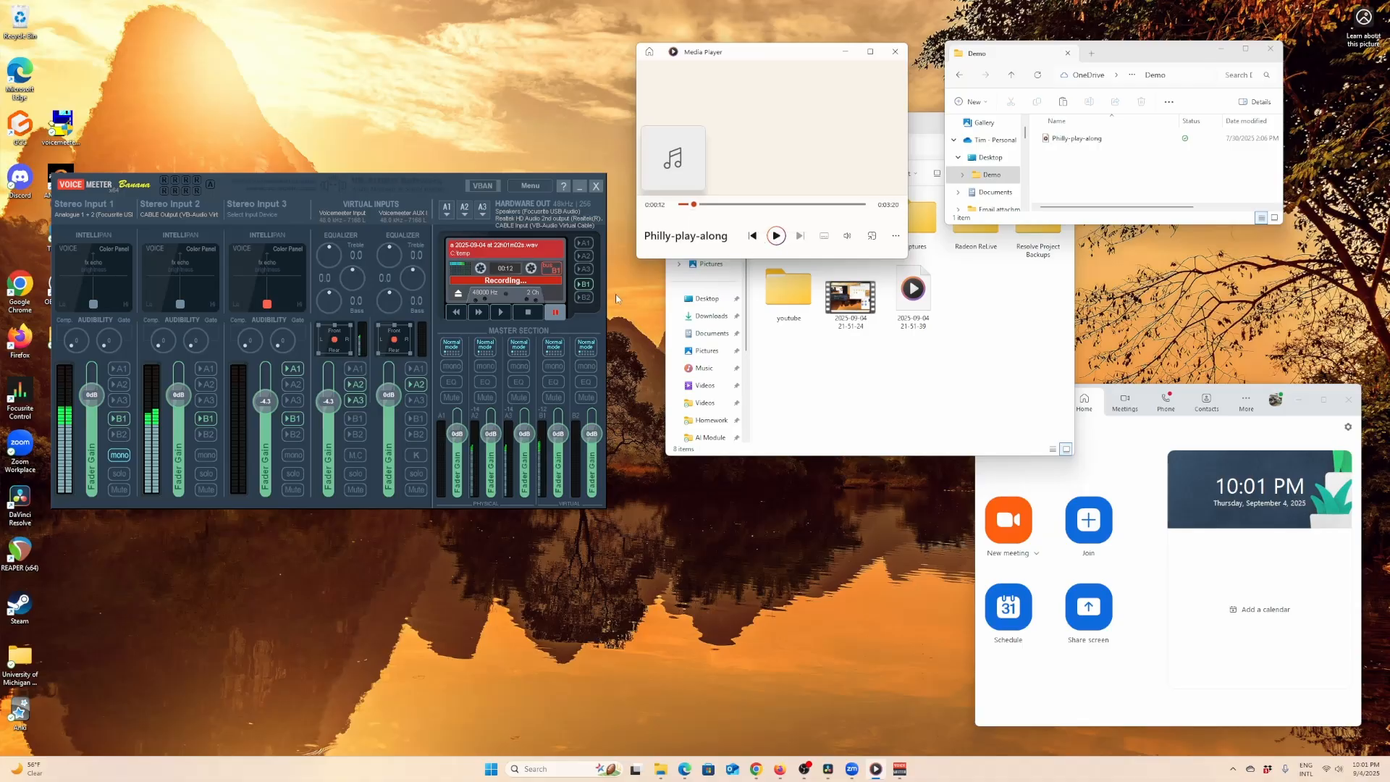
left_click(528, 311)
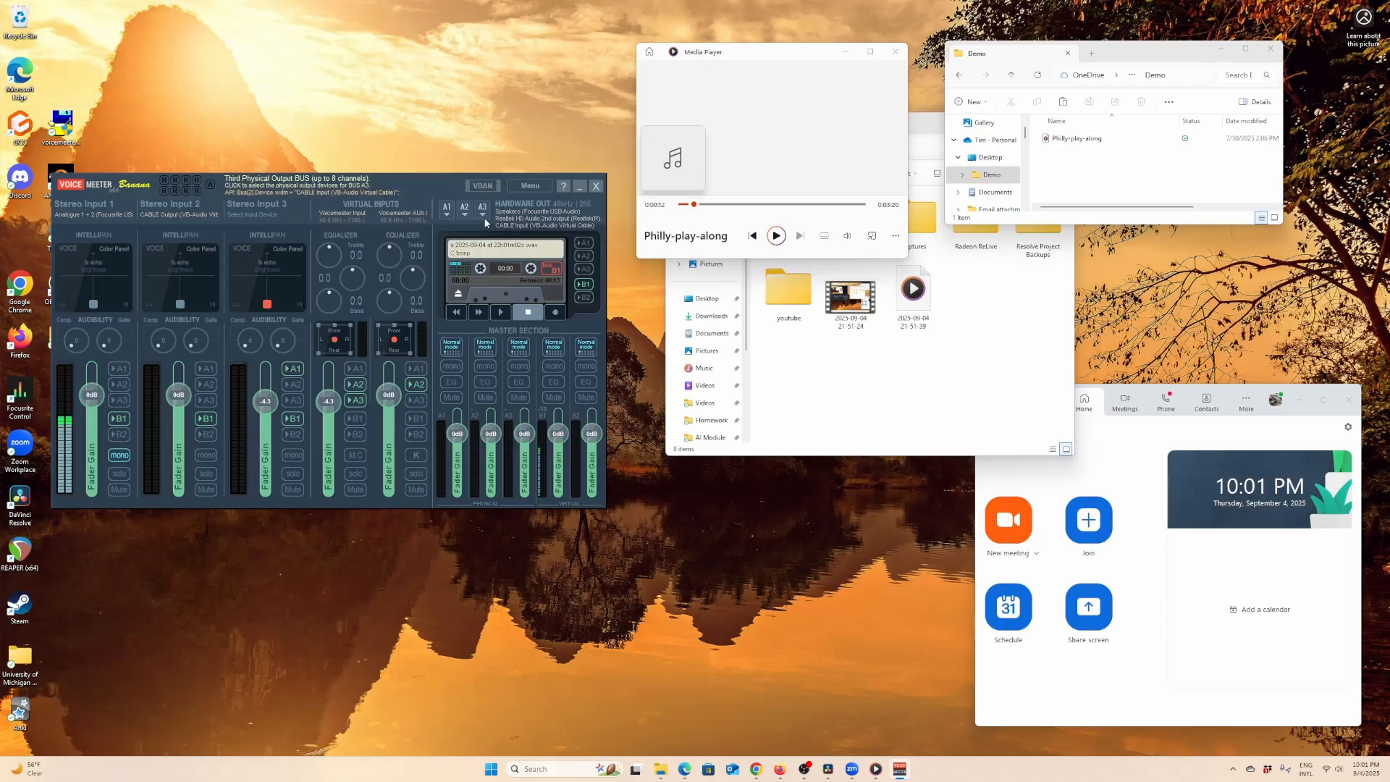
- Open Voicemeeter's System Settings and place the window beside the mixer to examine the buffering, sample rate and monitoring delay values
left_click(531, 185)
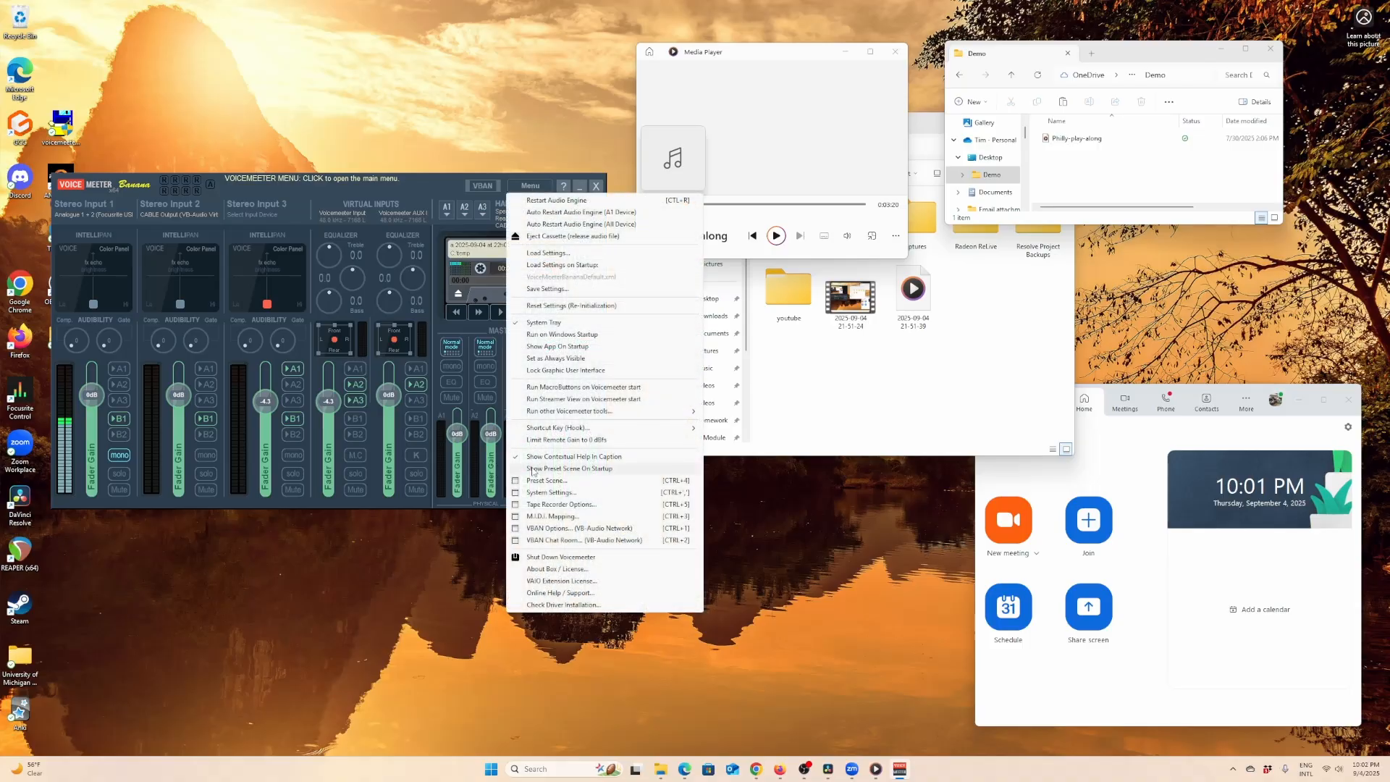
left_click(542, 493)
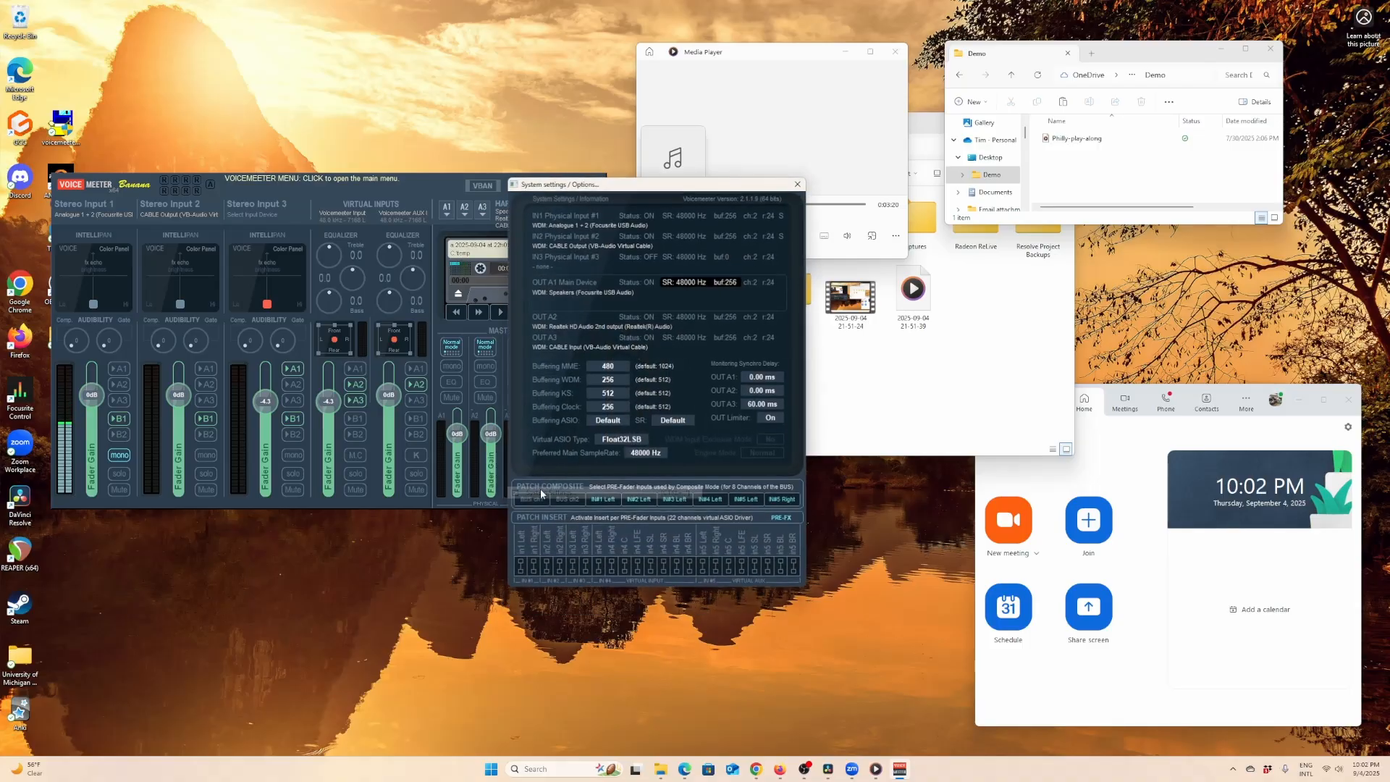
left_click_drag(645, 196, 767, 234)
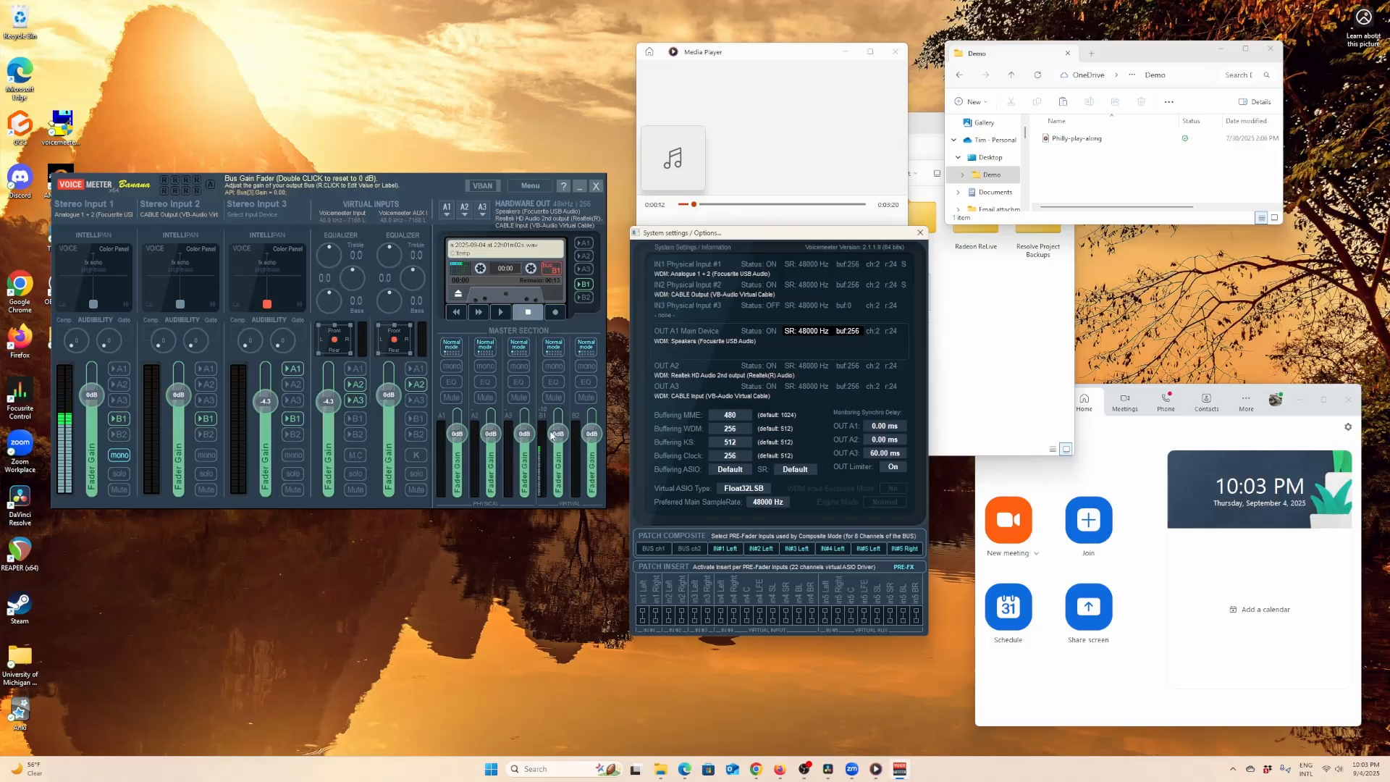
- Start a new Zoom meeting and dismiss the Floating reactions notice
left_click(1017, 533)
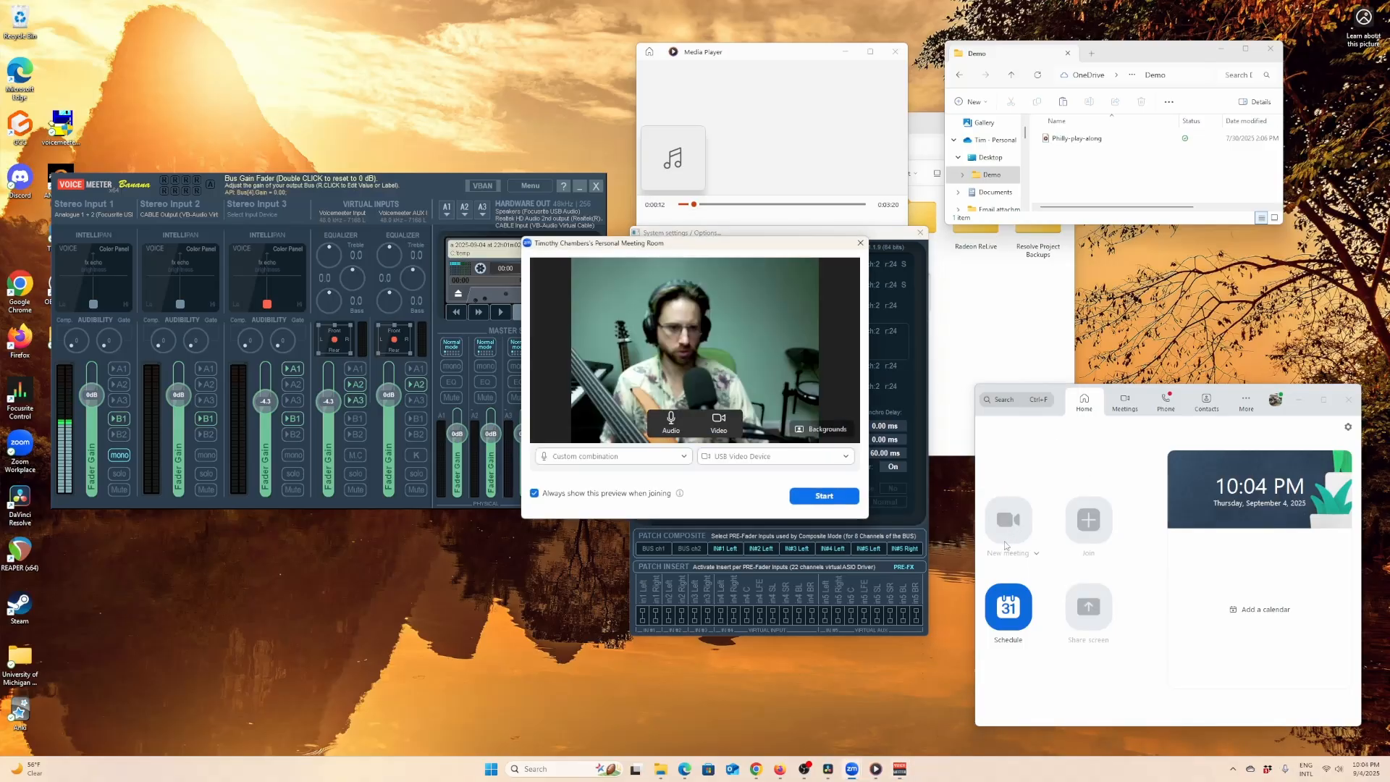
left_click(819, 498)
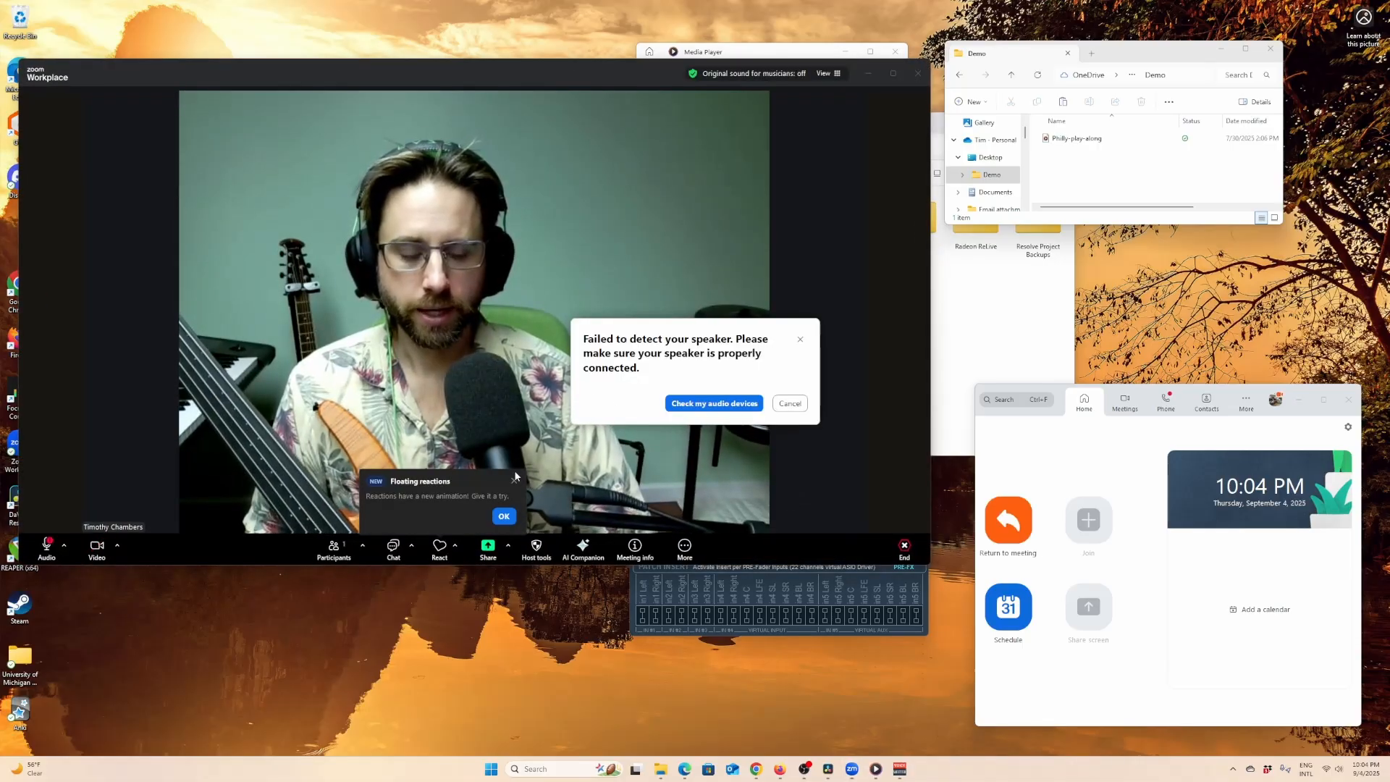
left_click(512, 482)
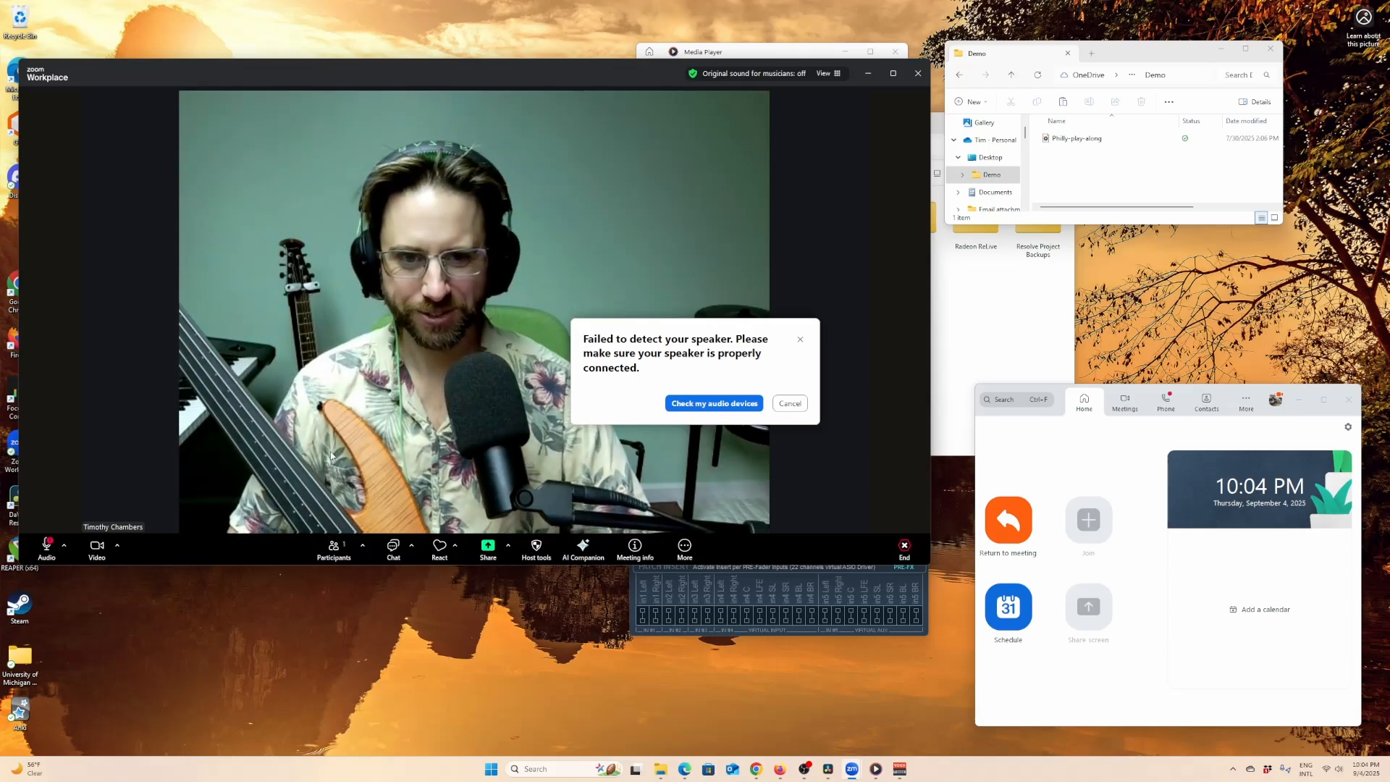
- Check the meeting's microphone and speaker selections, and move the meeting window and speaker warning clear of the Voicemeeter mixer
left_click(64, 547)
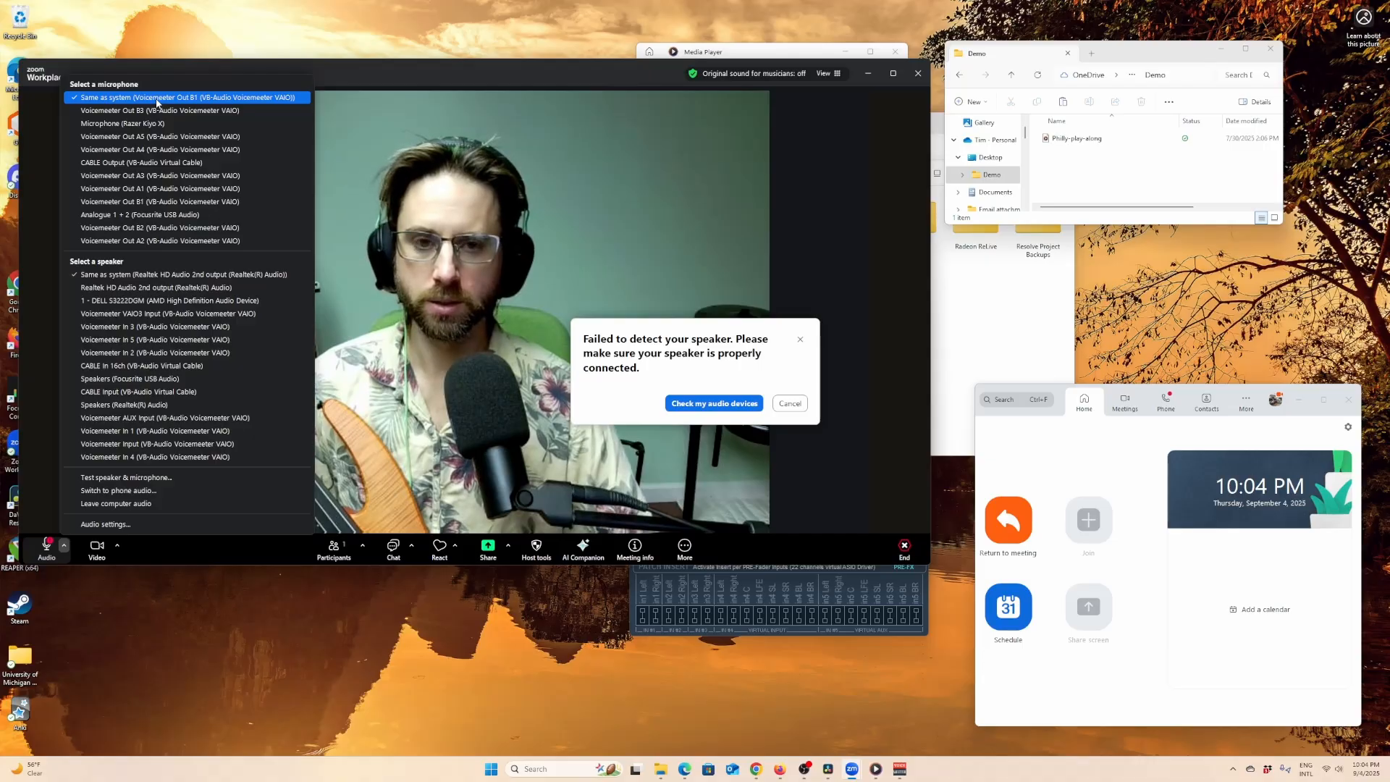
left_click(497, 76)
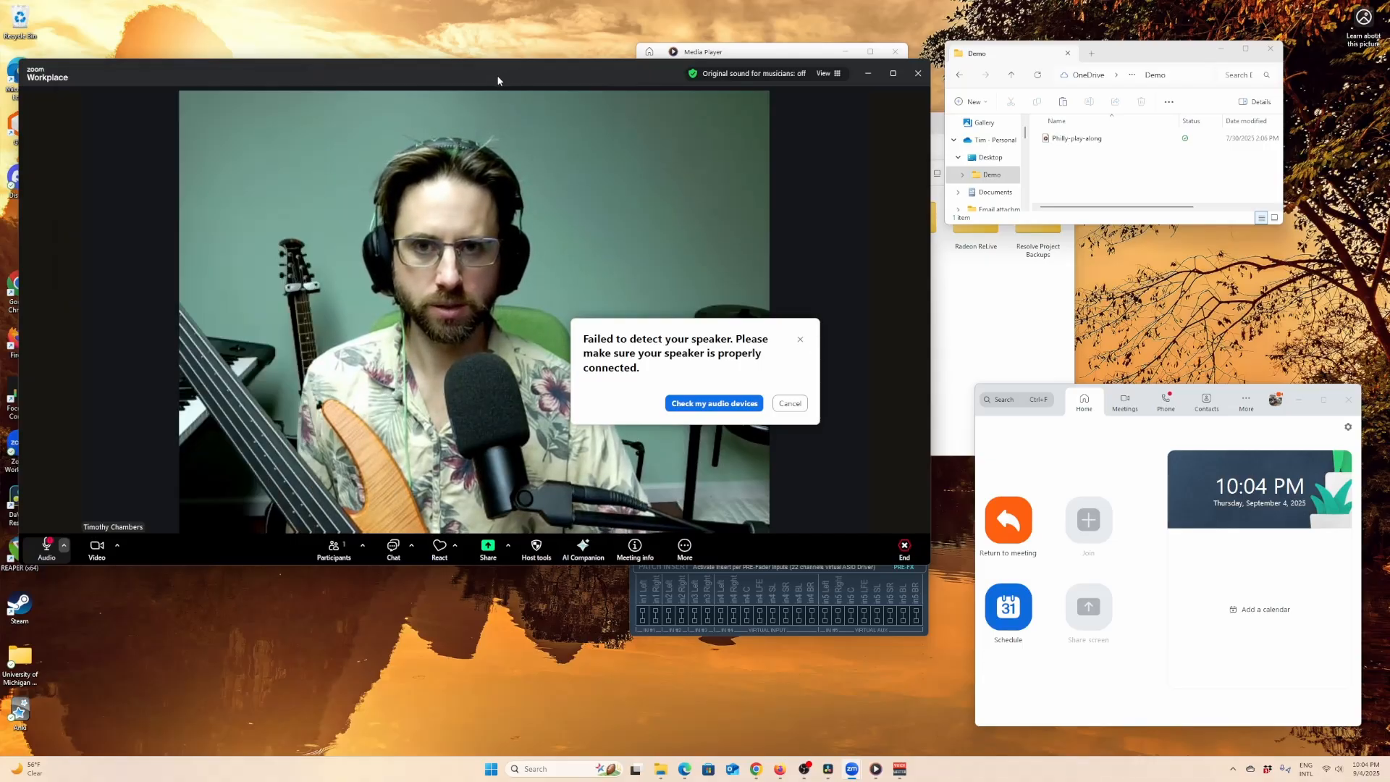
left_click_drag(497, 76, 510, 632)
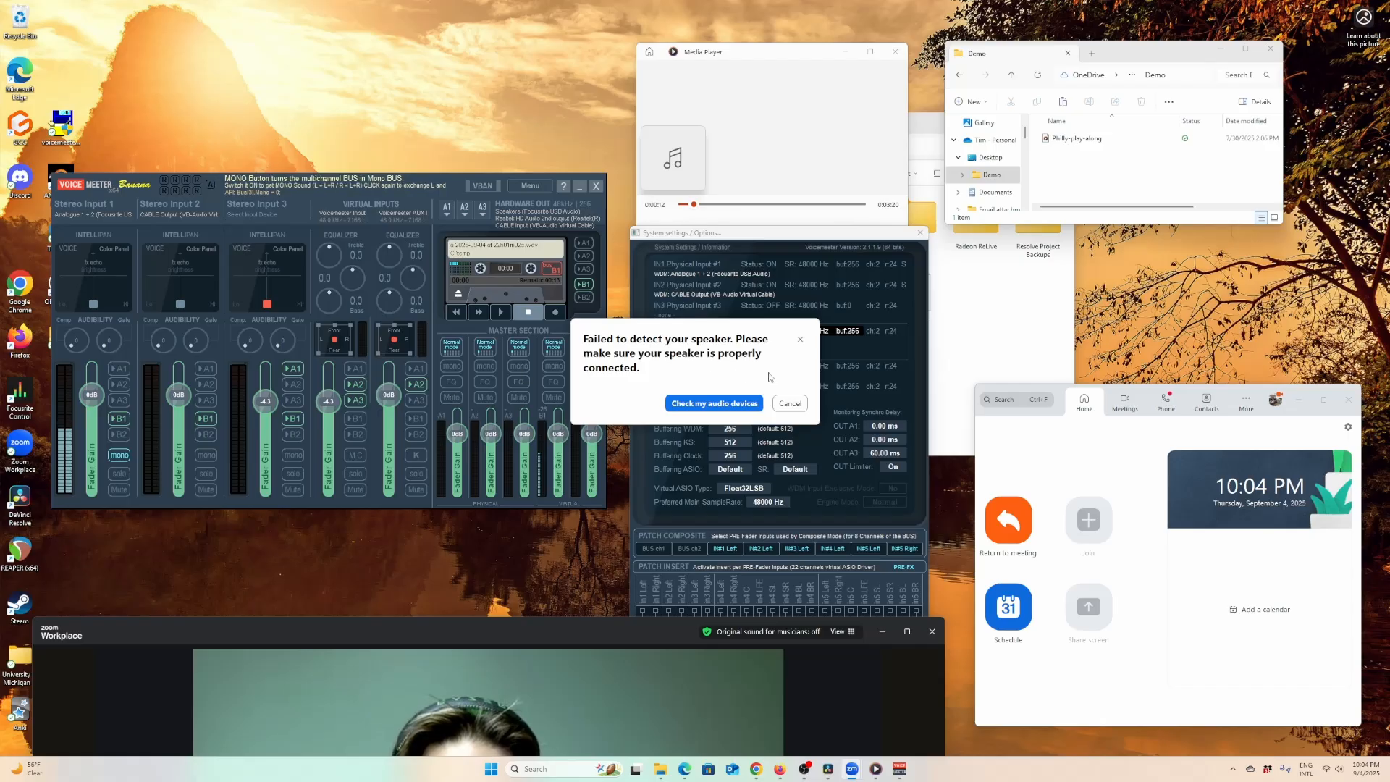
left_click_drag(758, 353, 487, 98)
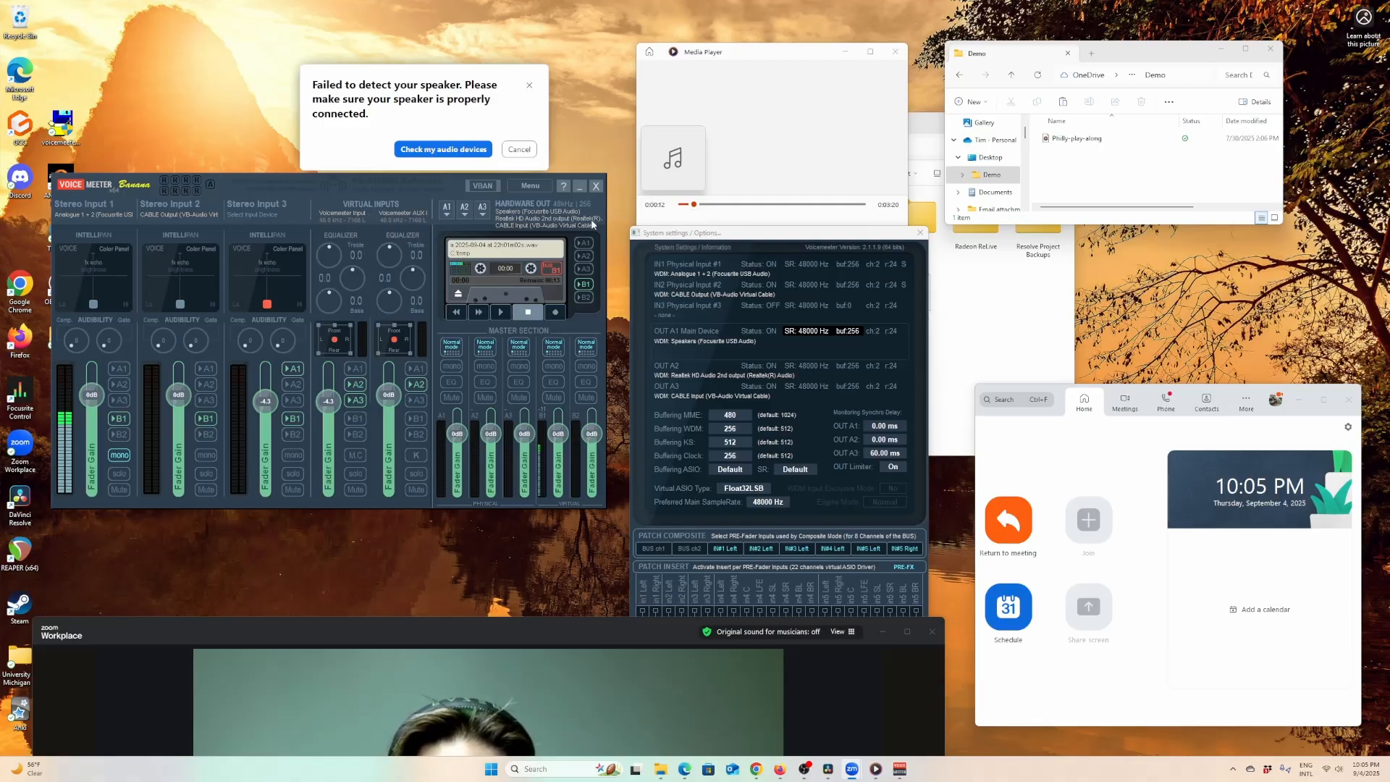
- End the Zoom meeting for all participants
left_click(932, 632)
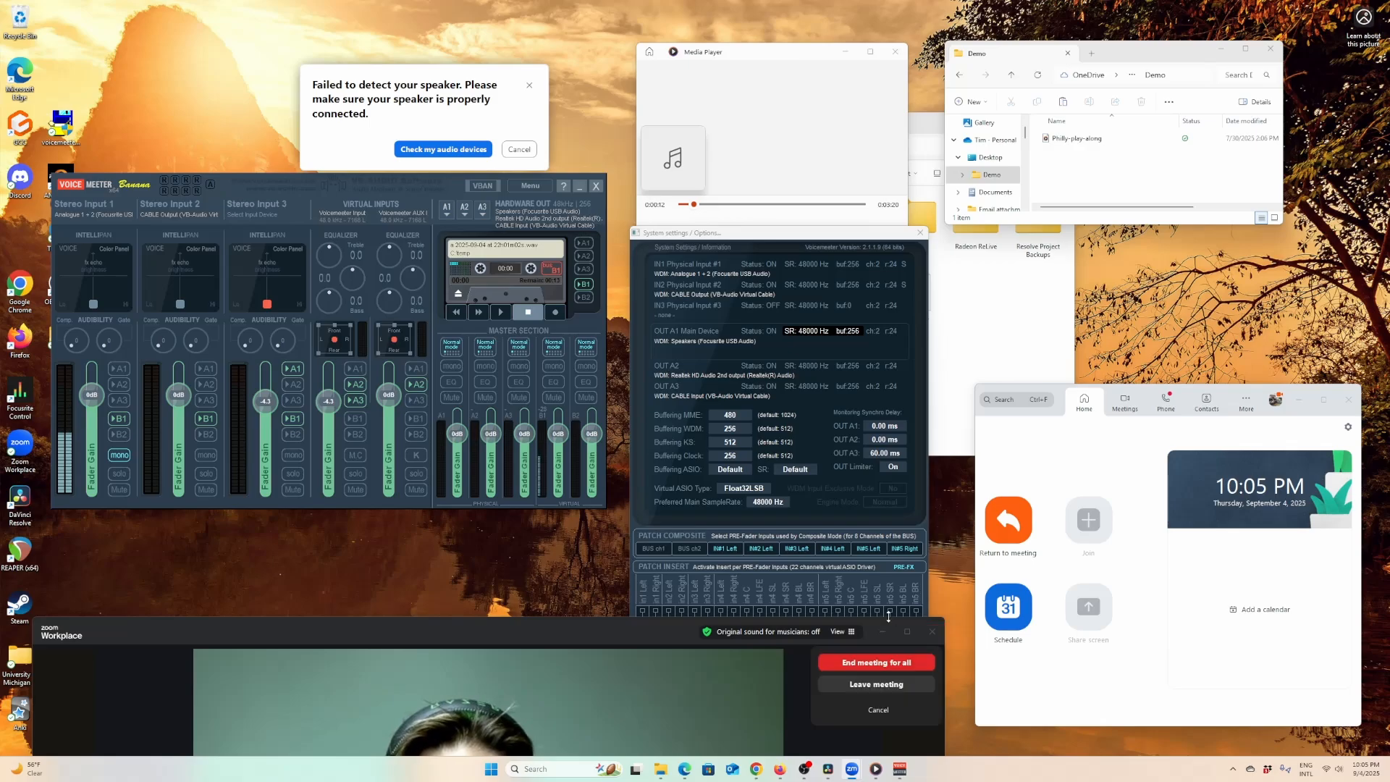
left_click(876, 663)
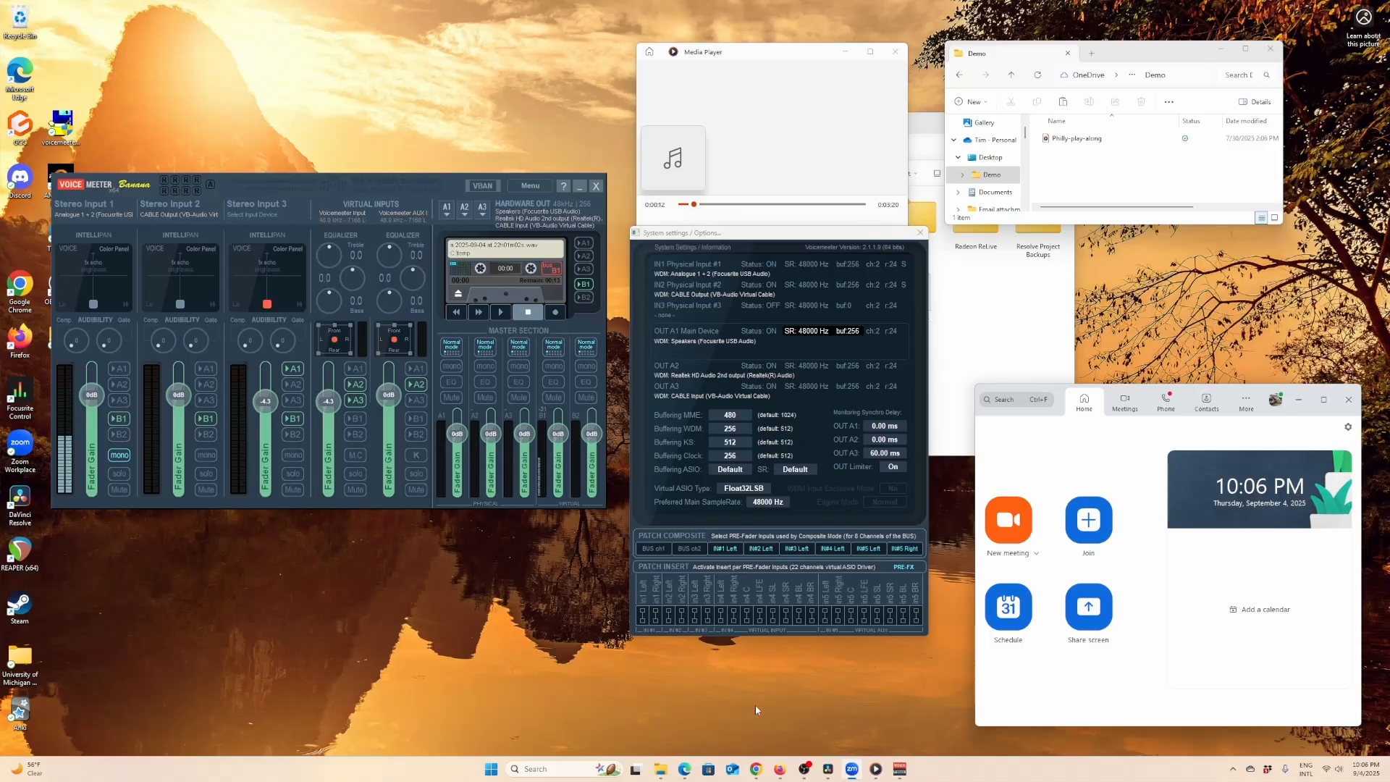
- Switch to OBS Studio and stop the screen recording
left_click(804, 769)
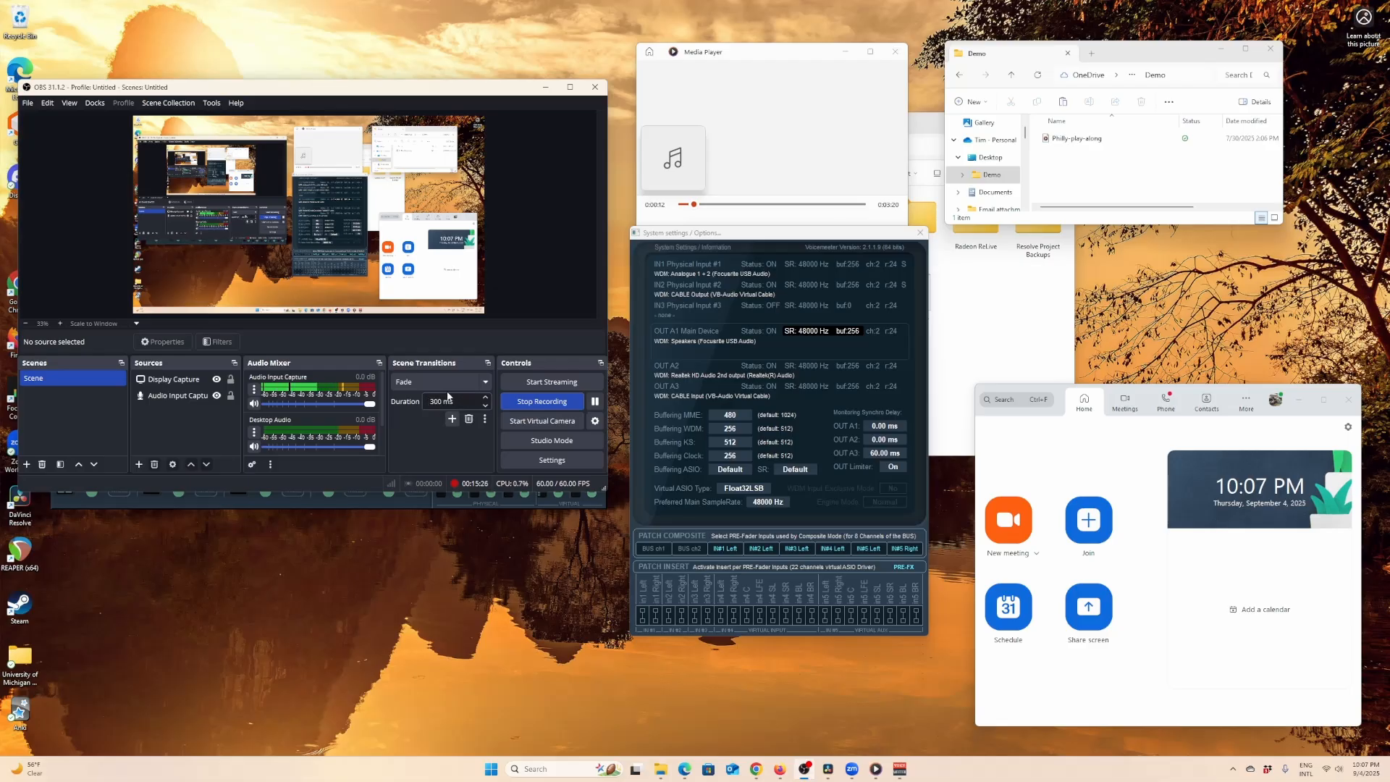
left_click(542, 402)
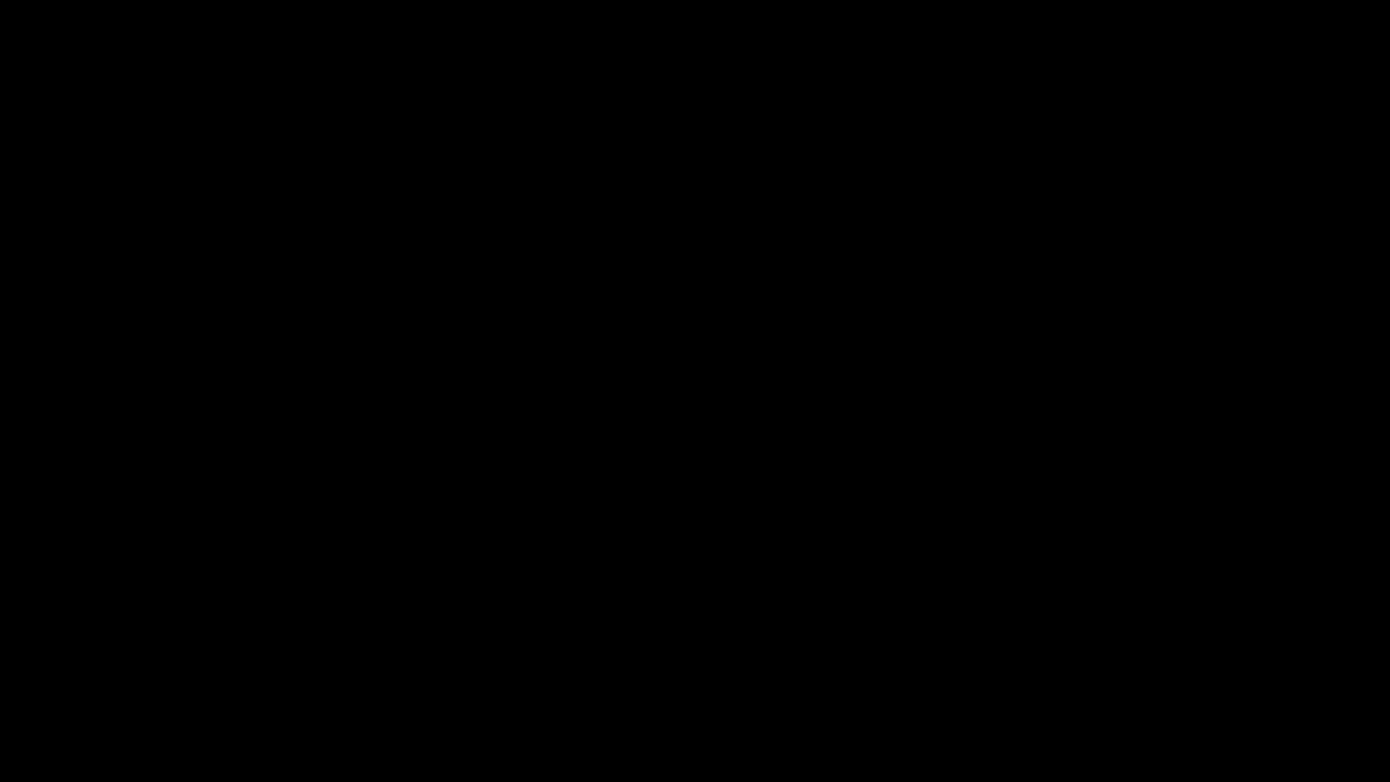